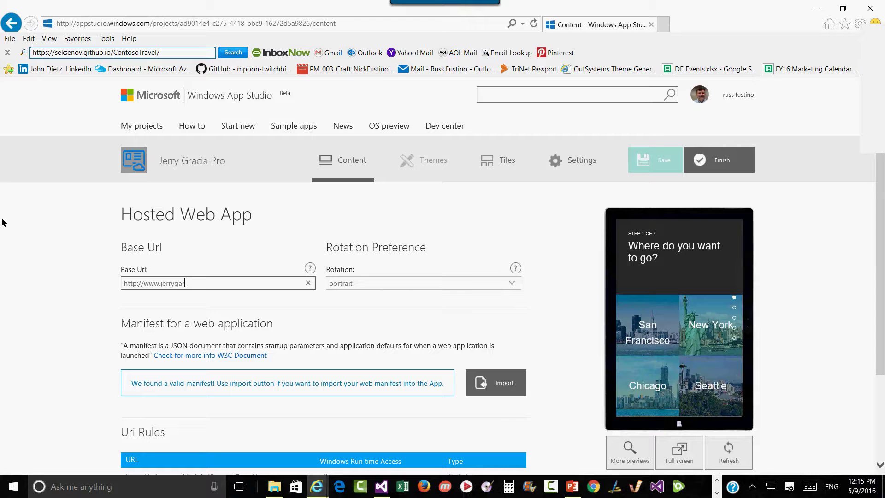
{"action": "type", "text": ".com"}
{"action": "left_click", "coordinate": [250, 253]}
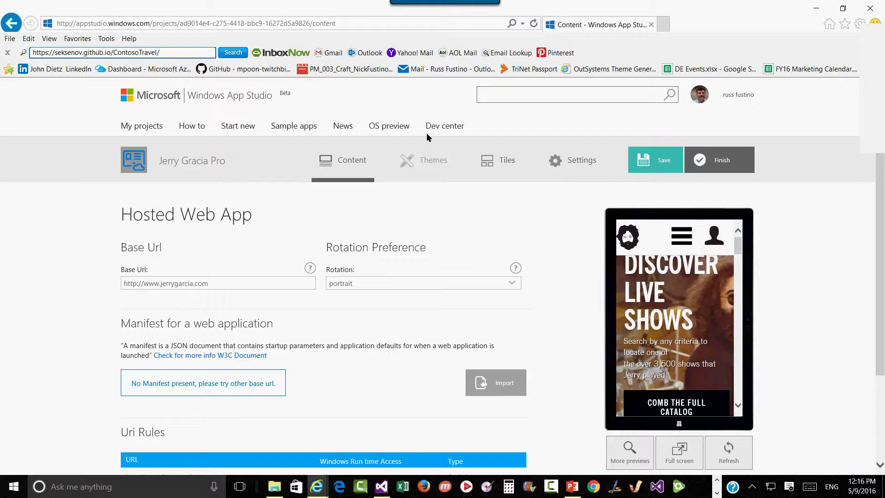
{"action": "left_click", "coordinate": [655, 160]}
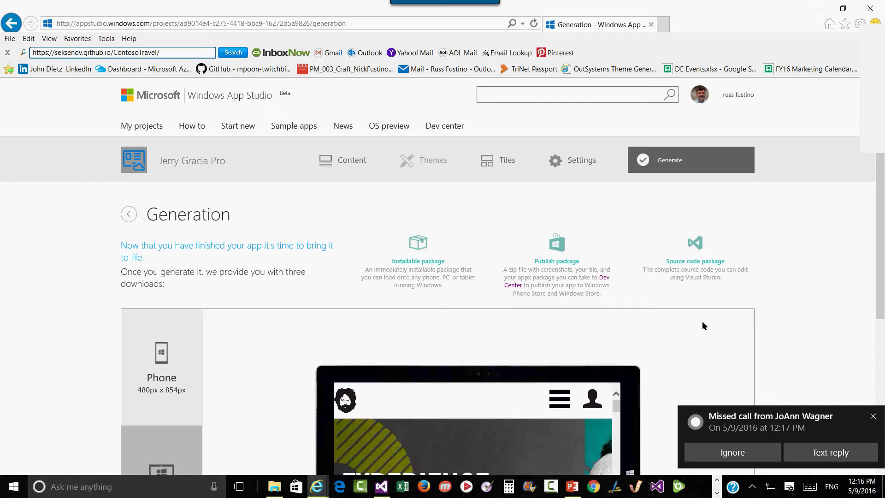
{"action": "left_click", "coordinate": [547, 153]}
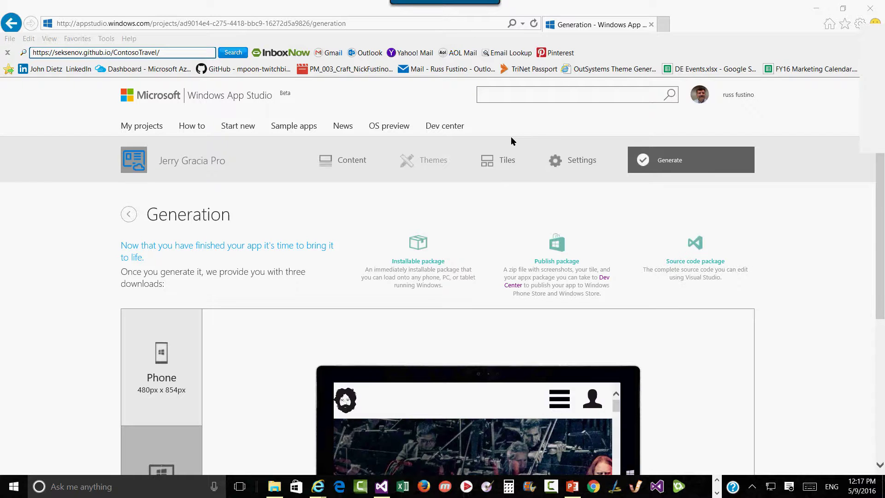
Create a new Windows 10 project named "FBI Apps Windows" from the Empty Pivot App template
{"action": "left_click", "coordinate": [112, 99]}
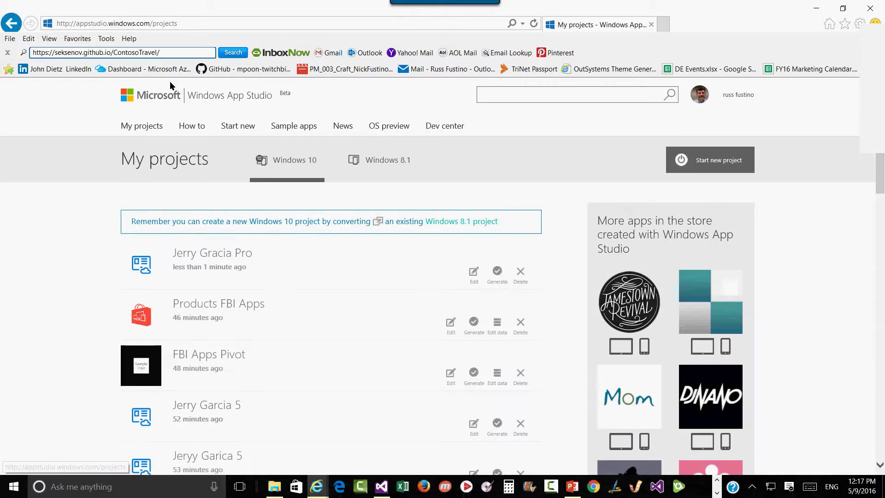
{"action": "left_click", "coordinate": [188, 100]}
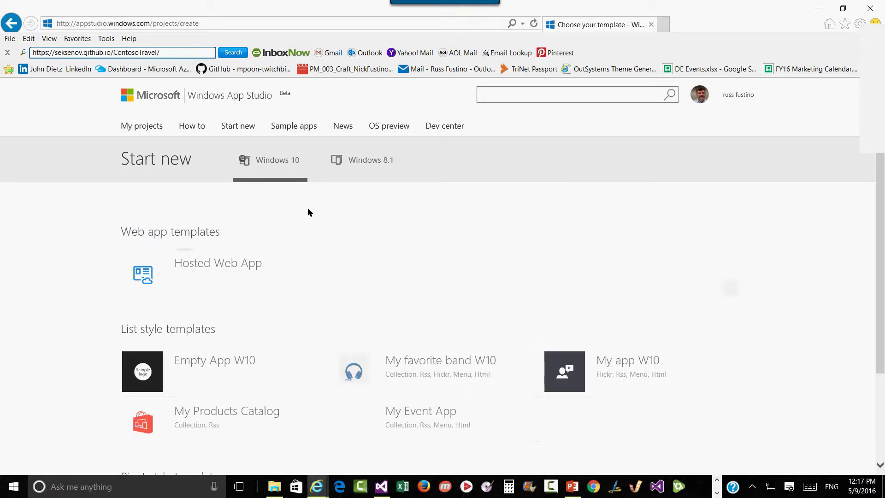
{"action": "scroll", "coordinate": [299, 203], "scroll_direction": "down", "scroll_amount": 3}
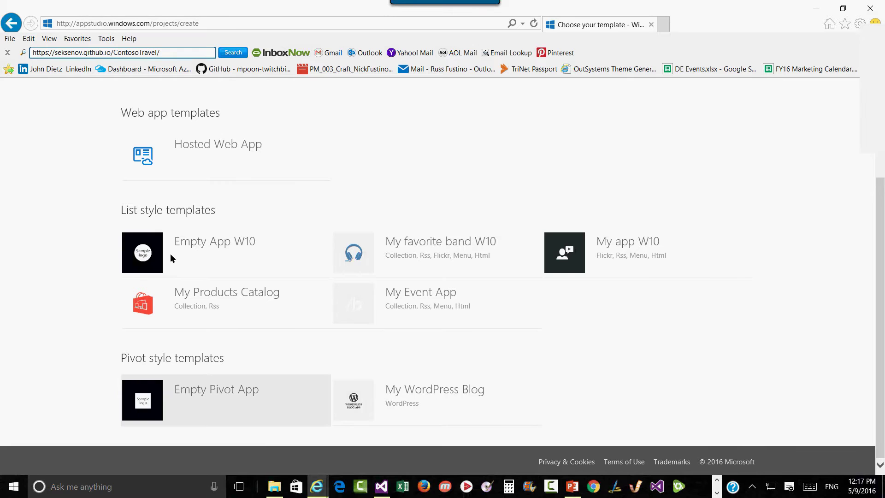
{"action": "key", "text": "Return"}
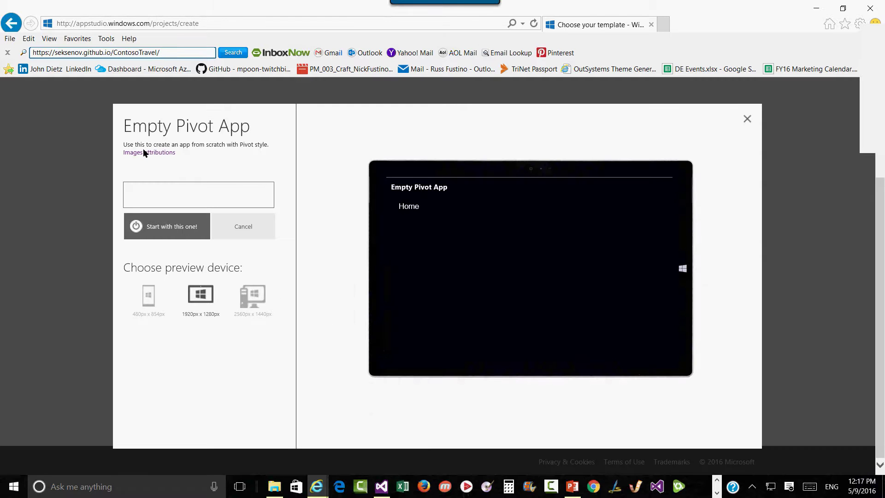
{"action": "type", "text": "FBI apps Windows"}
{"action": "key", "text": "BackSpace"}
{"action": "type", "text": "A"}
{"action": "left_click", "coordinate": [145, 179]}
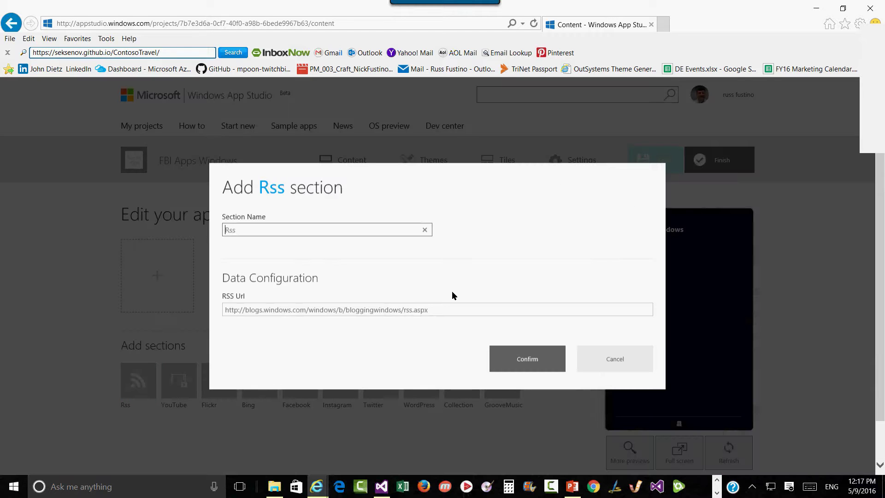
Add Rss, Bing and GrooveMusic sections to the app content with their default settings
{"action": "key", "text": "Return"}
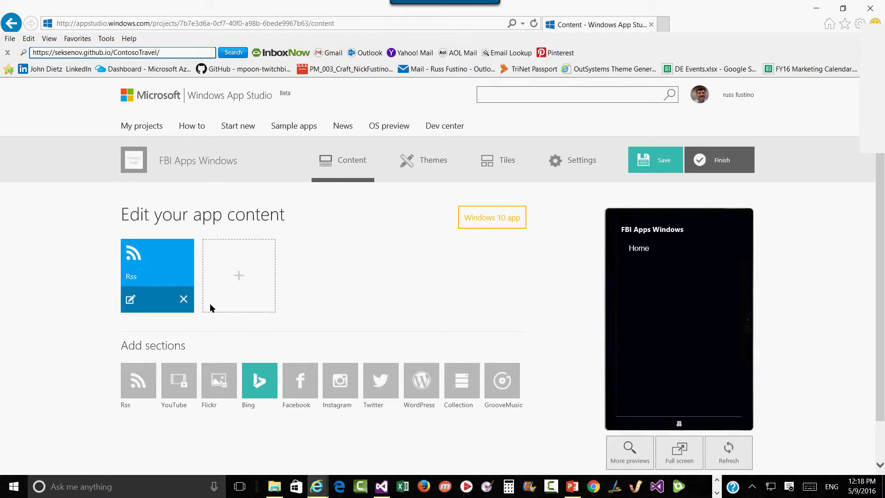
{"action": "key", "text": "Return"}
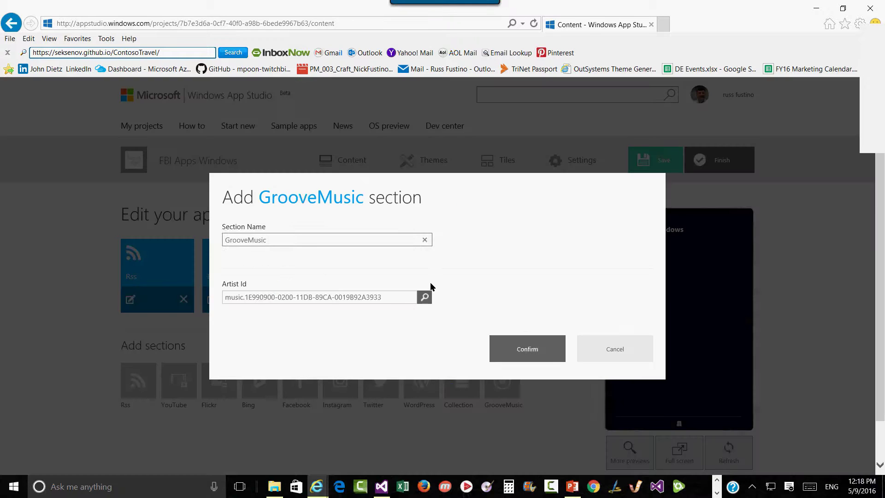
{"action": "key", "text": "Return"}
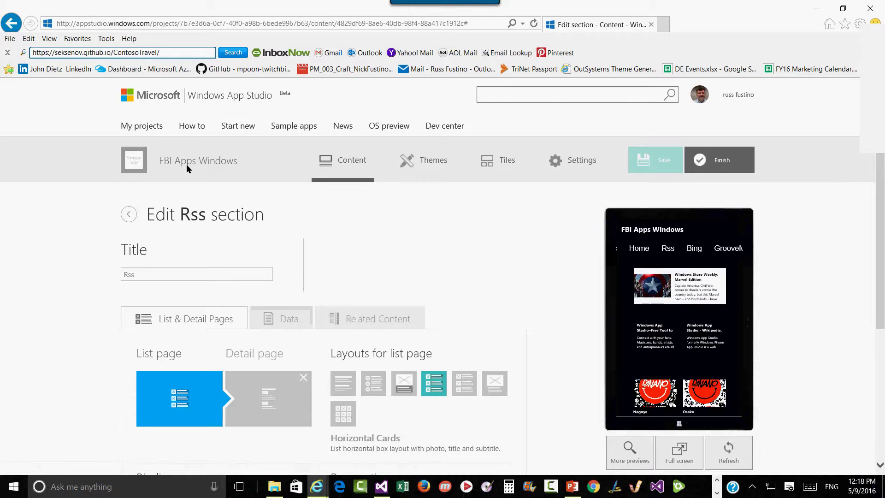
Examine the Rss section's page layouts, bindings, RSS data source and related content options
{"action": "scroll", "coordinate": [186, 164], "scroll_direction": "down", "scroll_amount": 3}
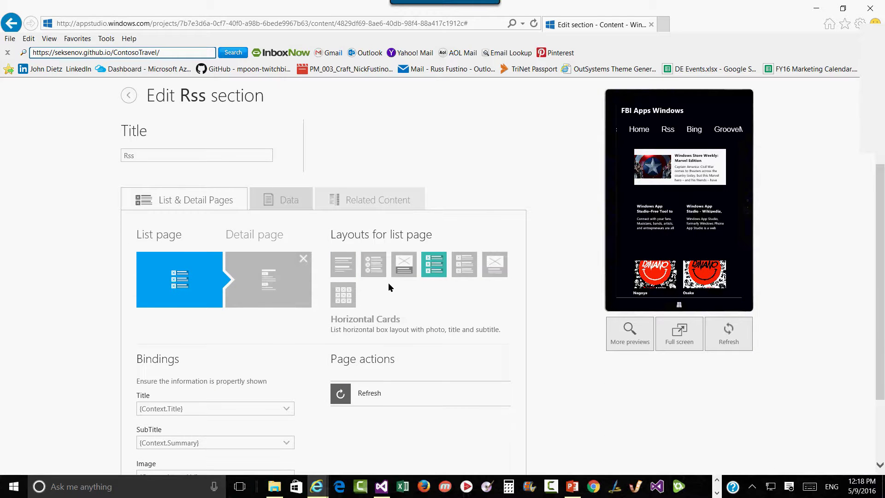
{"action": "scroll", "coordinate": [388, 283], "scroll_direction": "down", "scroll_amount": 1}
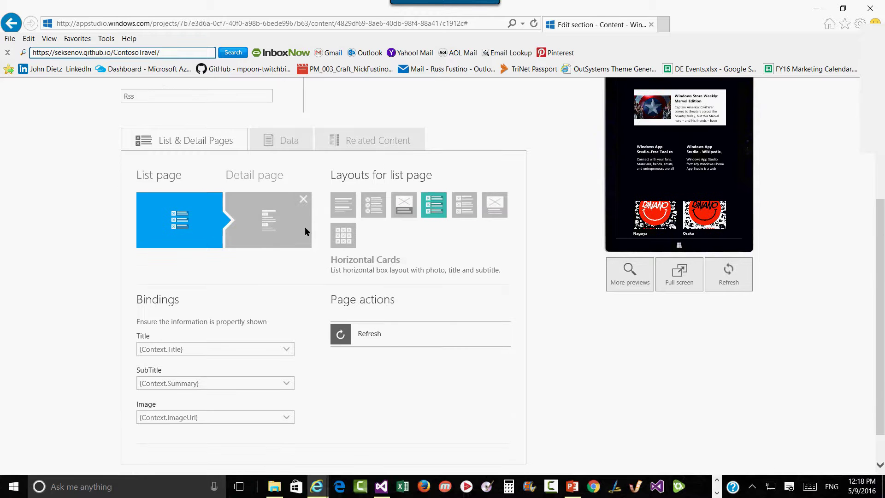
{"action": "scroll", "coordinate": [305, 227], "scroll_direction": "up", "scroll_amount": 1}
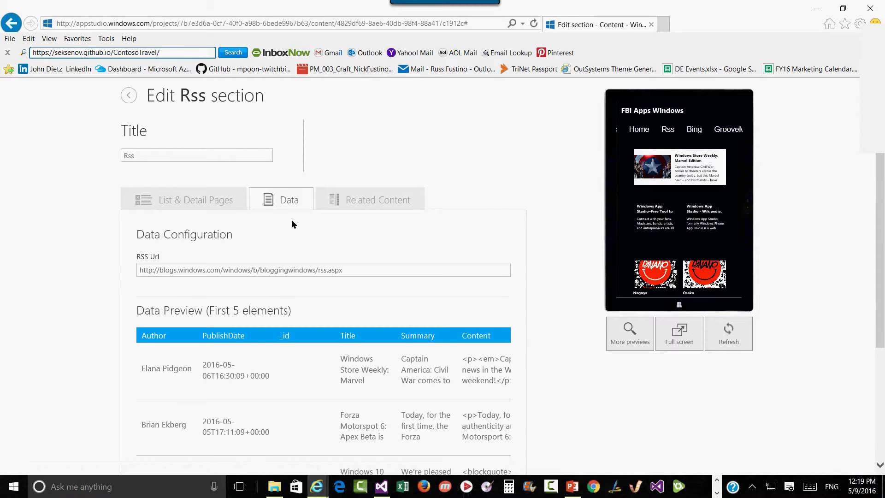
{"action": "left_click_drag", "start_coordinate": [353, 270], "coordinate": [39, 215]}
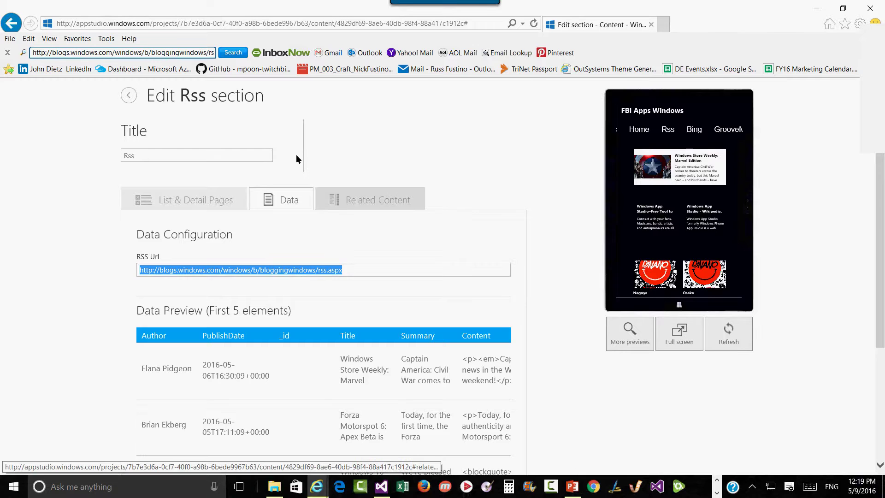
{"action": "left_click", "coordinate": [349, 191]}
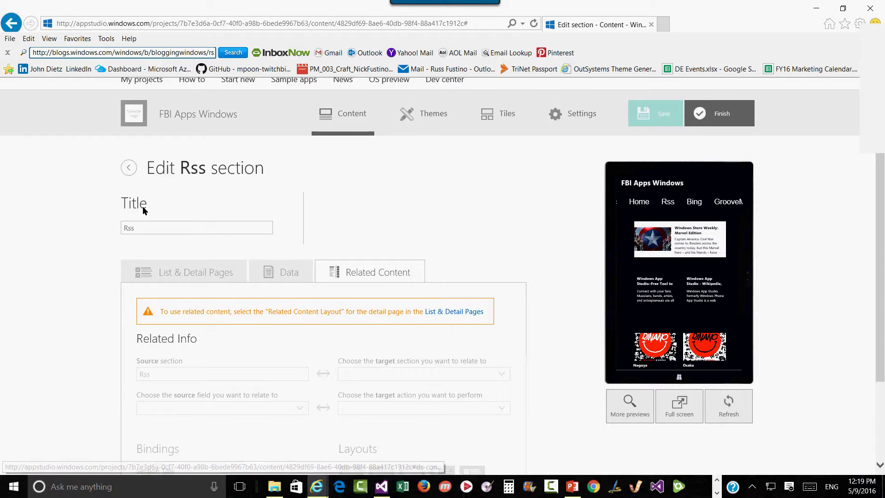
{"action": "left_click", "coordinate": [184, 272]}
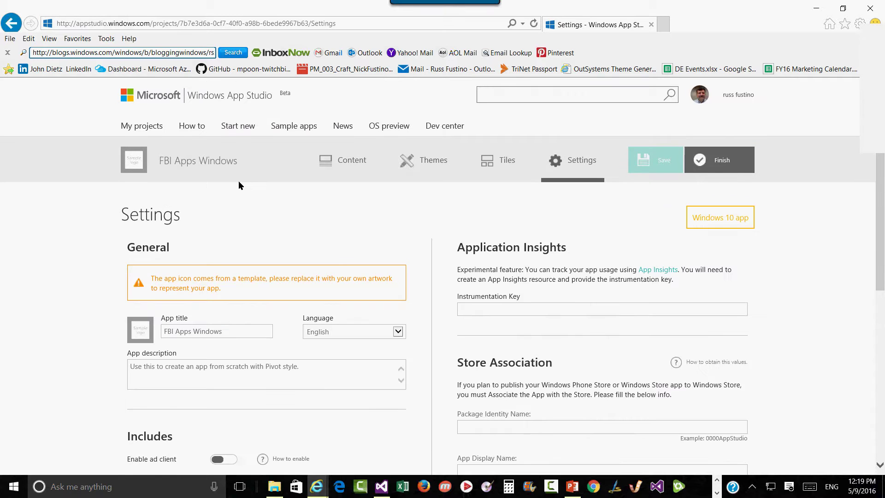
Enable the ad client in the app settings and consult its how-to guide
{"action": "scroll", "coordinate": [239, 180], "scroll_direction": "down", "scroll_amount": 2}
{"action": "scroll", "coordinate": [178, 232], "scroll_direction": "down", "scroll_amount": 2}
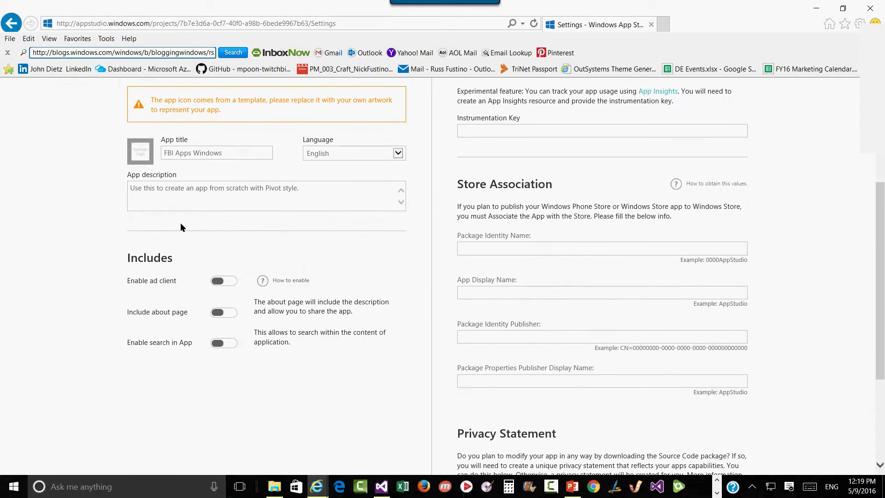
{"action": "left_click", "coordinate": [223, 281]}
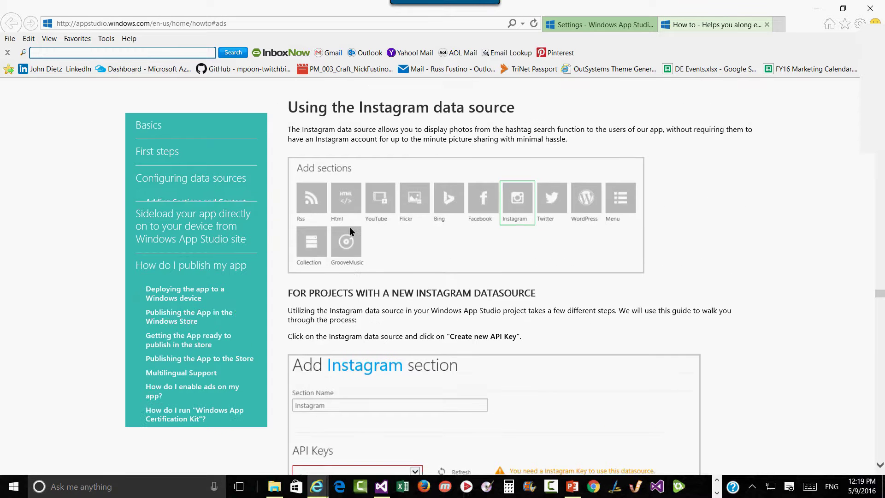
{"action": "scroll", "coordinate": [350, 234], "scroll_direction": "down", "scroll_amount": 6}
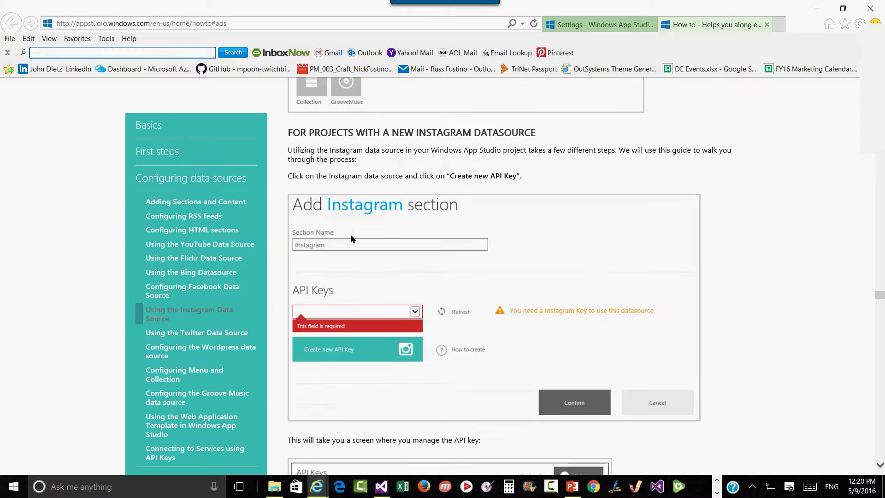
{"action": "key", "text": "ctrl+Tab"}
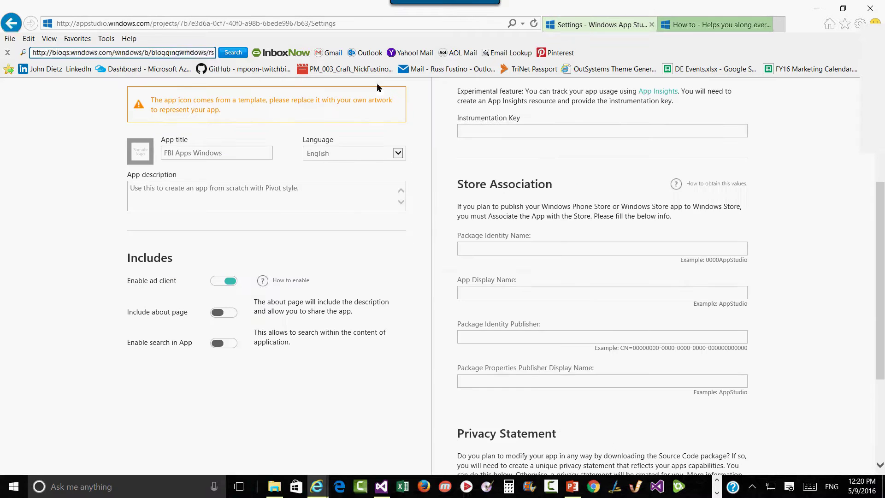
Start adding a YouTube section, view the guide on creating its API key, and cancel the section
{"action": "scroll", "coordinate": [331, 201], "scroll_direction": "up", "scroll_amount": 4}
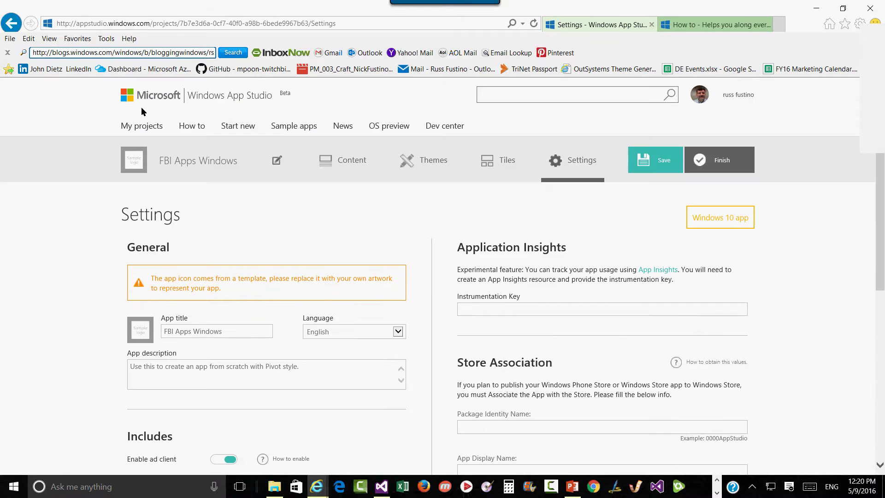
{"action": "left_click", "coordinate": [277, 130]}
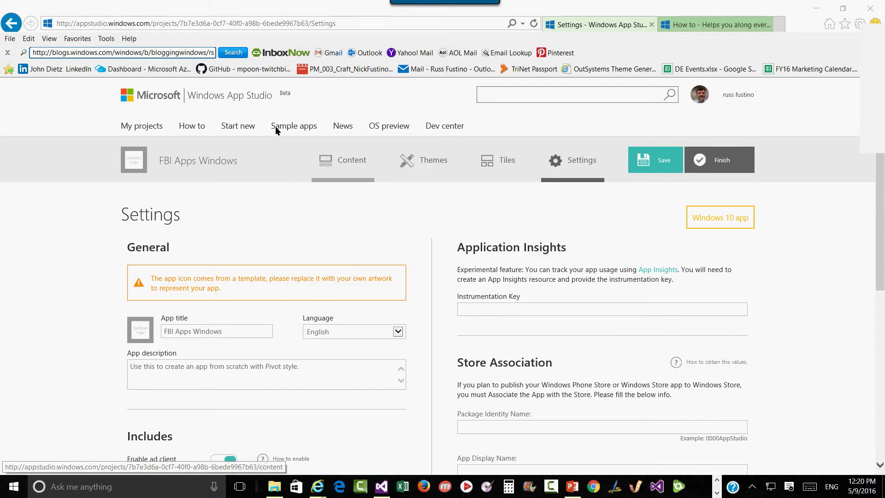
{"action": "key", "text": "Return"}
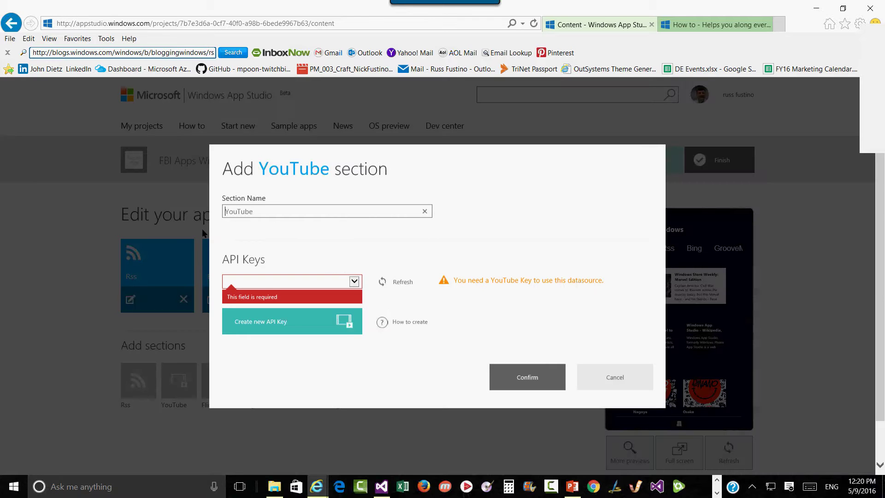
{"action": "left_click", "coordinate": [386, 225]}
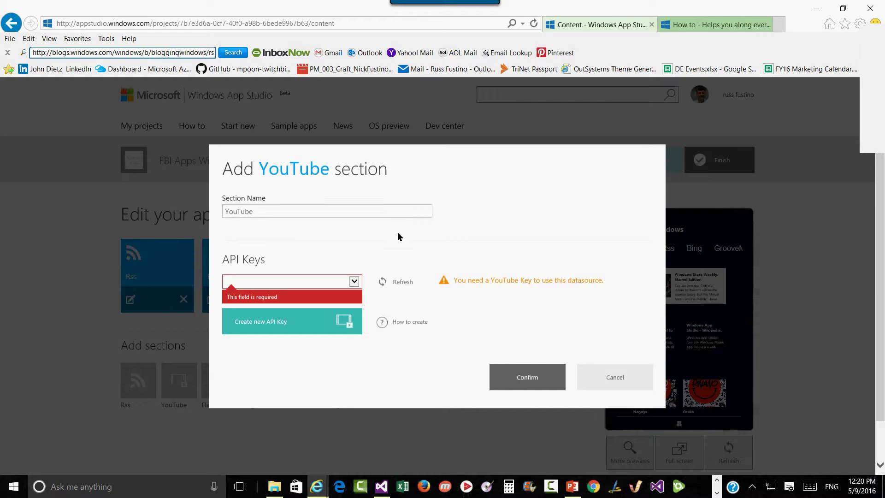
{"action": "left_click", "coordinate": [318, 261]}
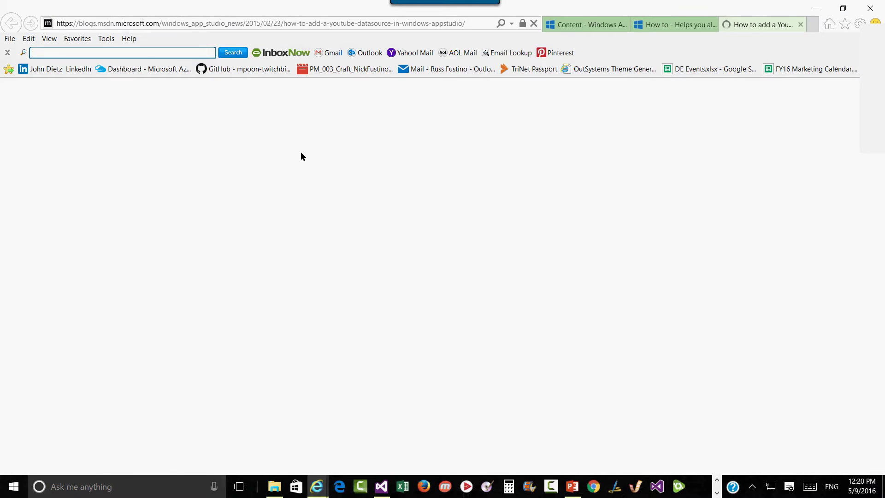
{"action": "scroll", "coordinate": [323, 206], "scroll_direction": "down", "scroll_amount": 3}
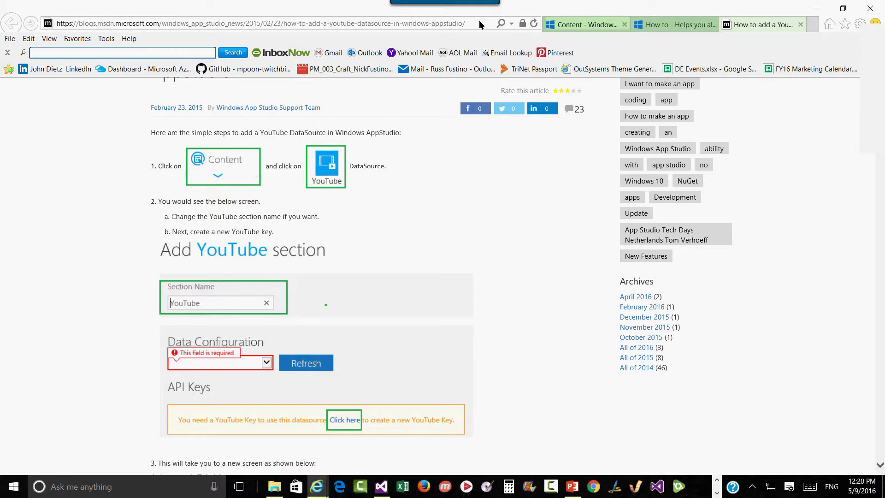
{"action": "key", "text": "ctrl+Tab"}
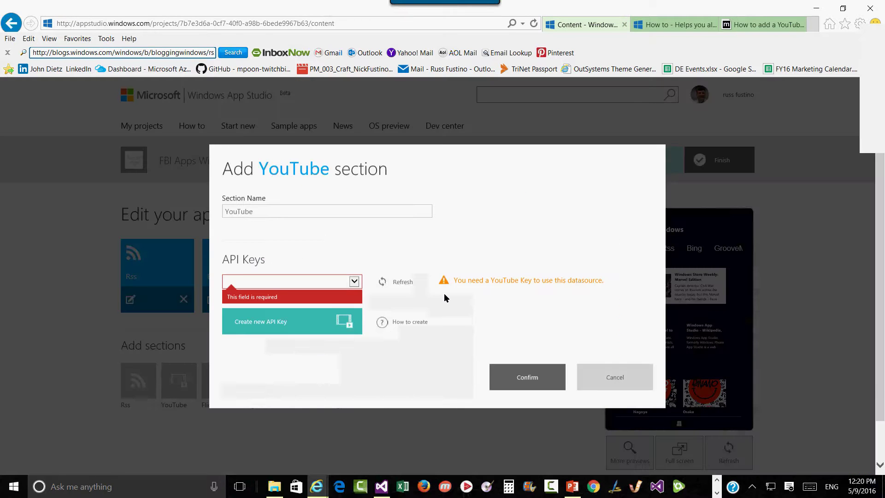
{"action": "left_click", "coordinate": [615, 377]}
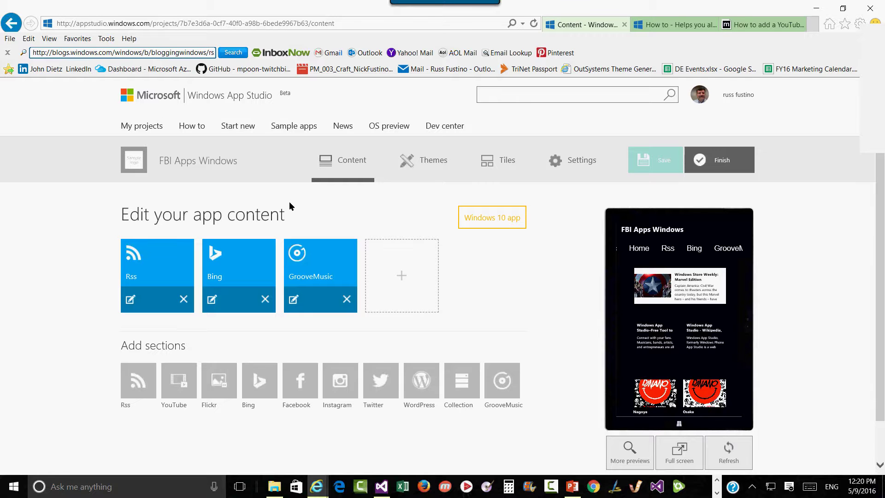
Create a new project named "FBI Windows products" from the My Products Catalog template
{"action": "left_click", "coordinate": [120, 99]}
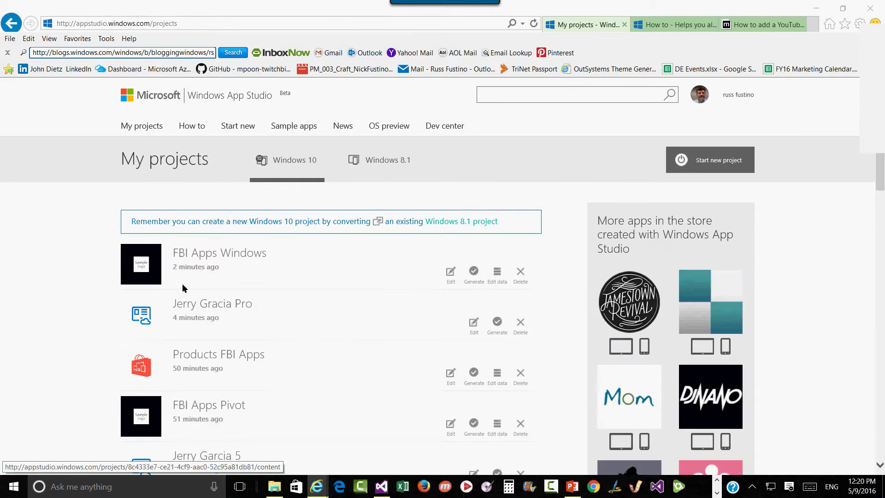
{"action": "left_click", "coordinate": [188, 98]}
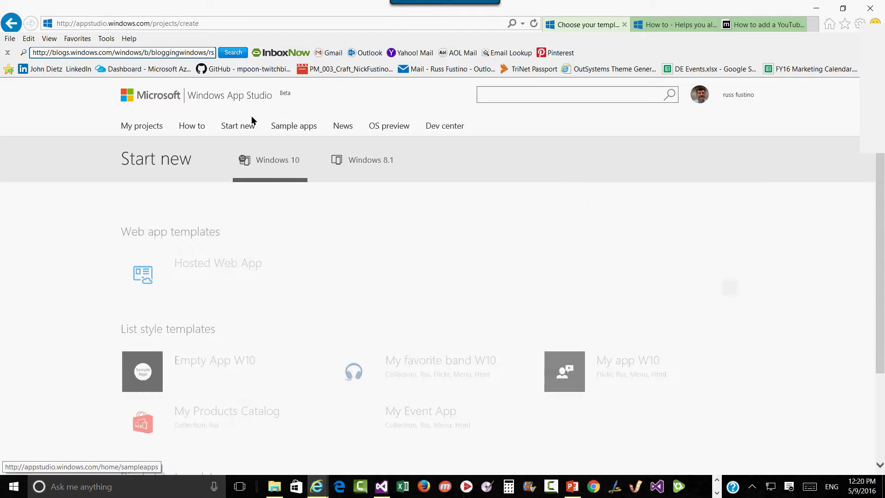
{"action": "scroll", "coordinate": [183, 228], "scroll_direction": "down", "scroll_amount": 3}
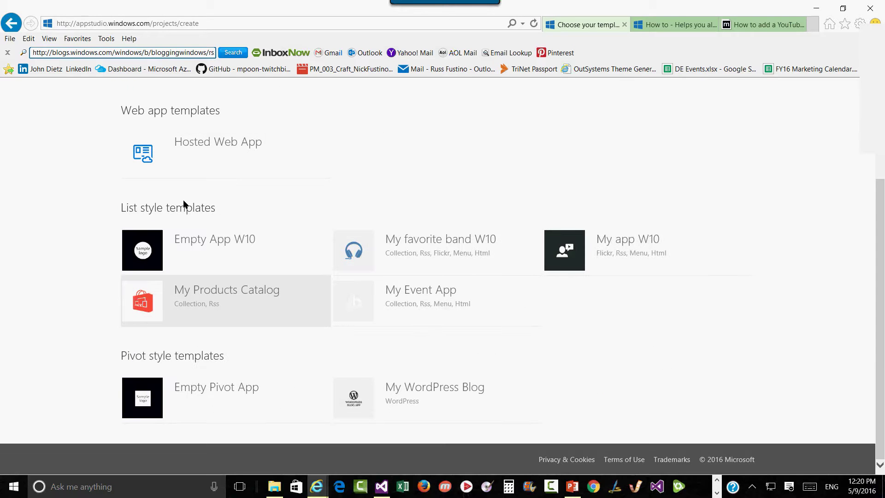
{"action": "left_click", "coordinate": [225, 295]}
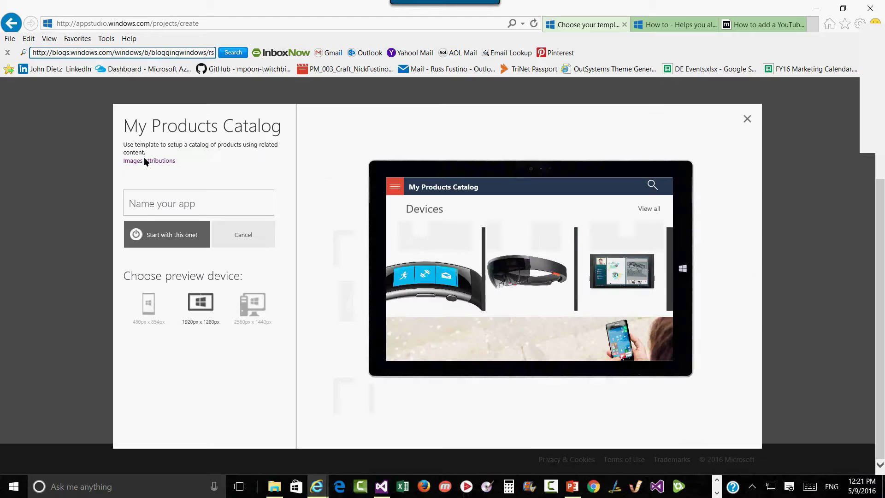
{"action": "type", "text": "FB"}
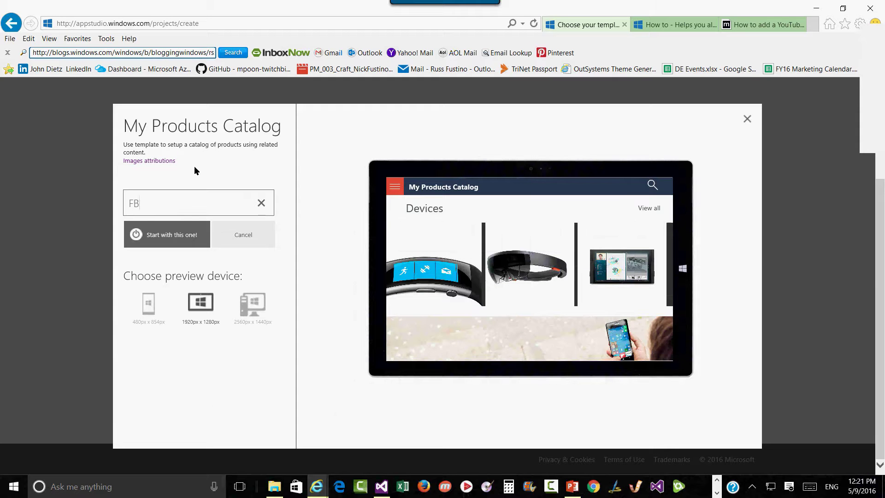
{"action": "type", "text": "I Windows products"}
{"action": "left_click", "coordinate": [152, 182]}
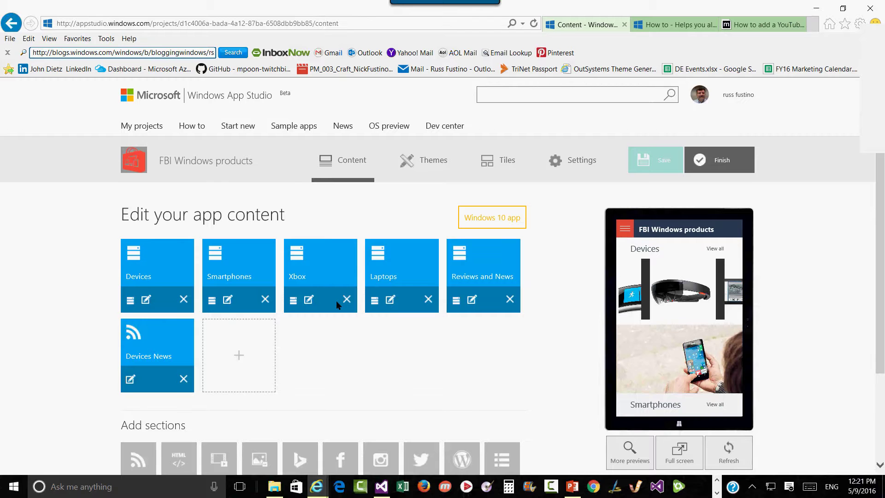
Open the Devices collection section and view its page layouts and data configuration
{"action": "scroll", "coordinate": [283, 227], "scroll_direction": "down", "scroll_amount": 1}
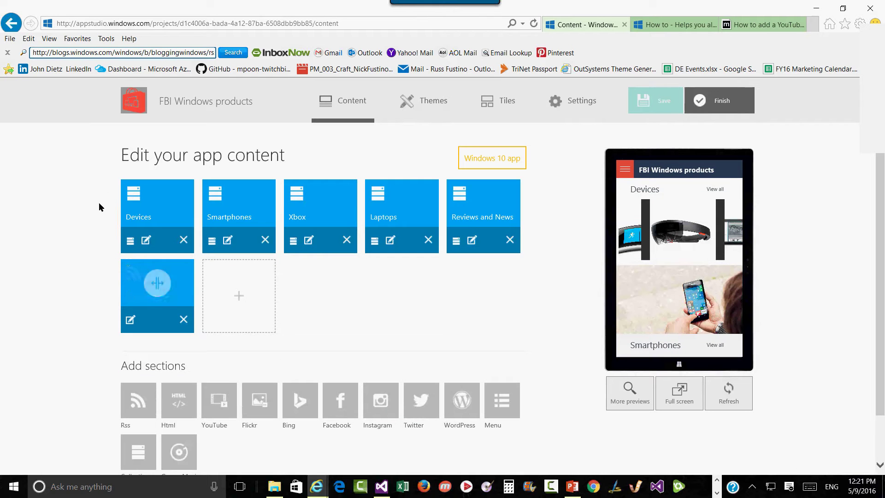
{"action": "left_click", "coordinate": [213, 275]}
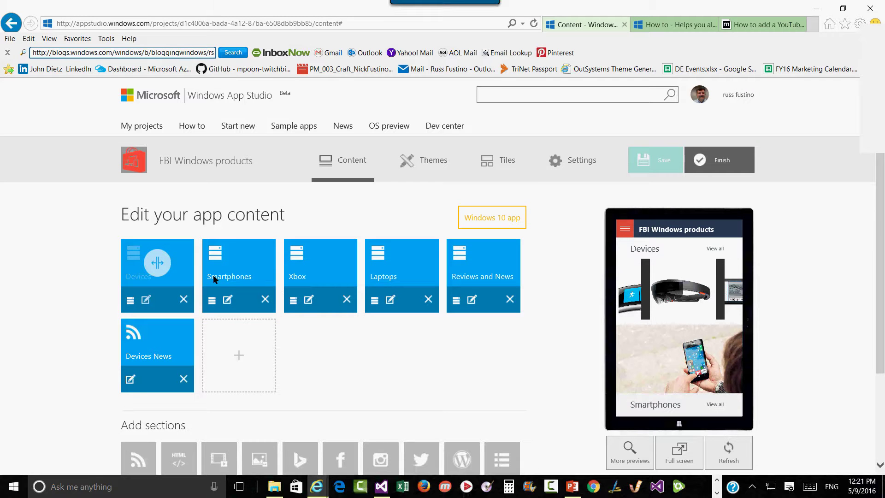
{"action": "left_click", "coordinate": [213, 275]}
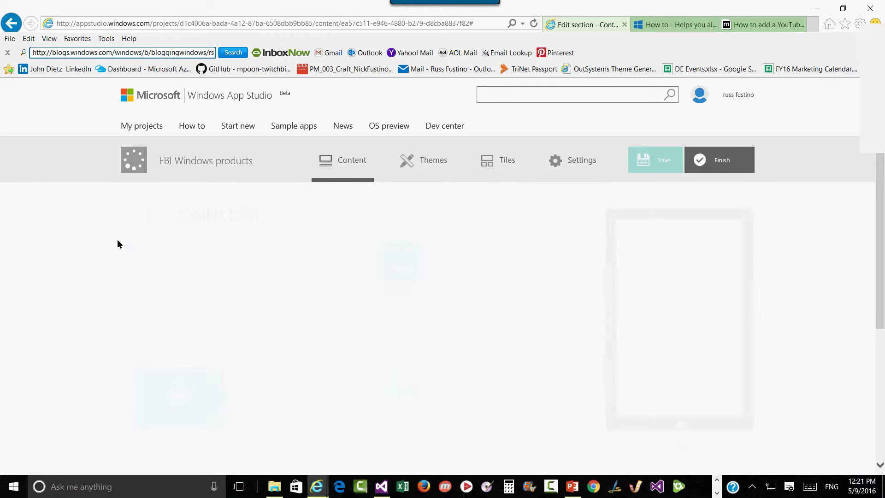
{"action": "scroll", "coordinate": [226, 205], "scroll_direction": "down", "scroll_amount": 1}
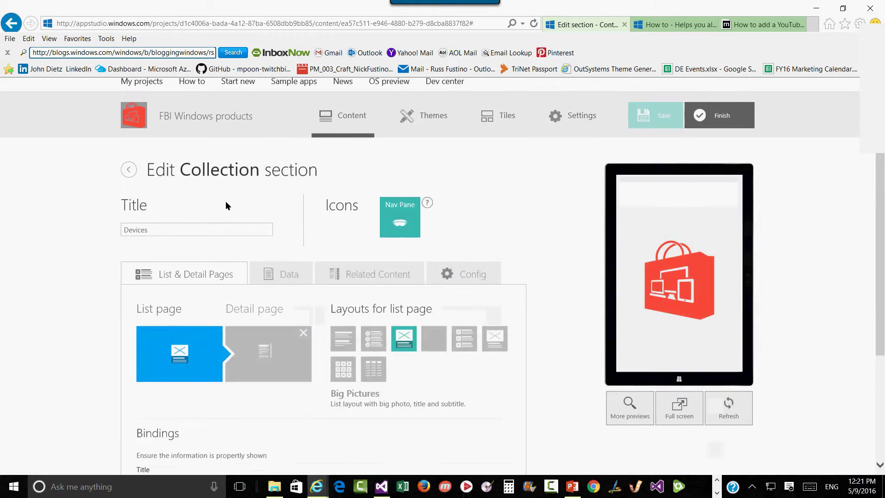
{"action": "left_click", "coordinate": [269, 257]}
{"action": "scroll", "coordinate": [280, 278], "scroll_direction": "down", "scroll_amount": 2}
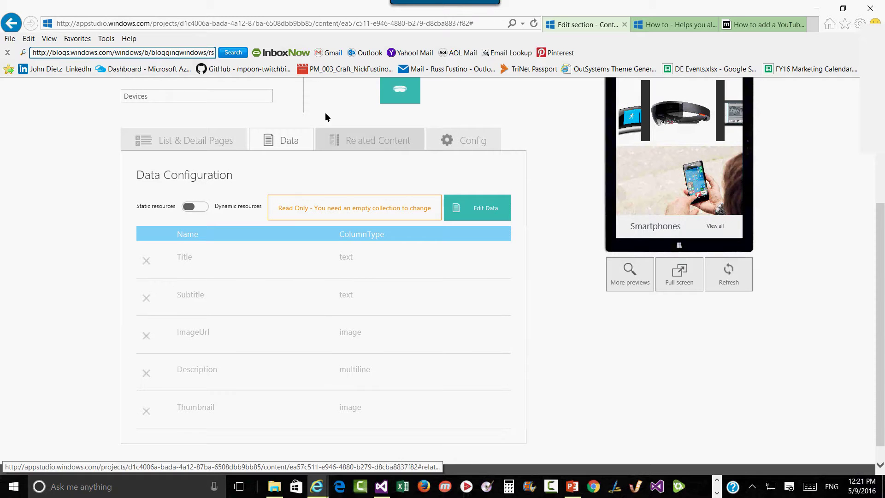
Review the Devices section's style and display settings, including hero images and home page layout
{"action": "left_click", "coordinate": [434, 142]}
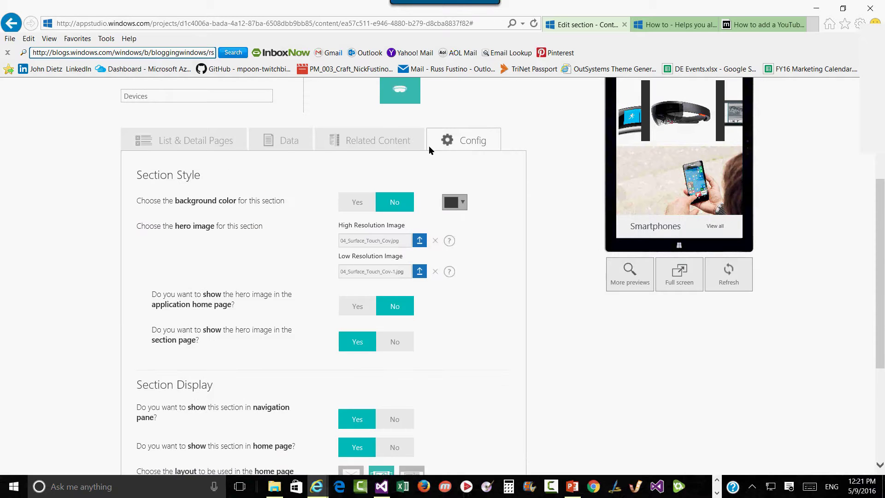
{"action": "scroll", "coordinate": [429, 148], "scroll_direction": "down", "scroll_amount": 1}
{"action": "scroll", "coordinate": [427, 145], "scroll_direction": "up", "scroll_amount": 4}
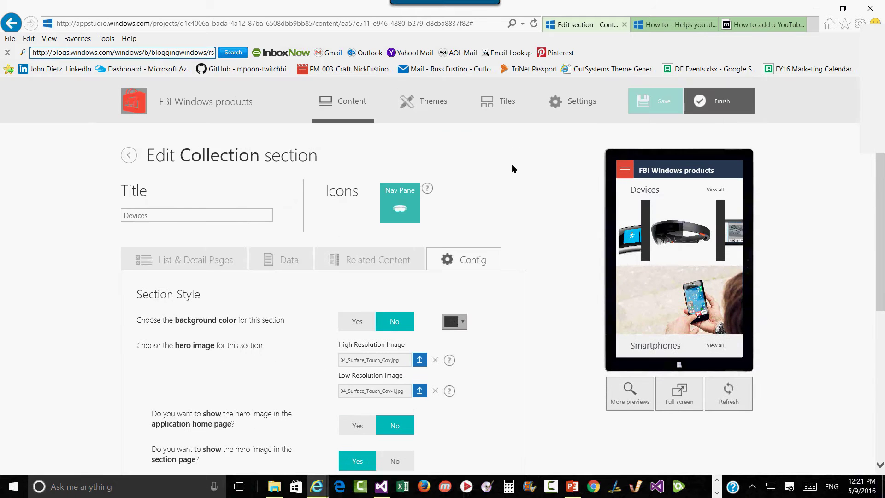
{"action": "scroll", "coordinate": [385, 304], "scroll_direction": "down", "scroll_amount": 1}
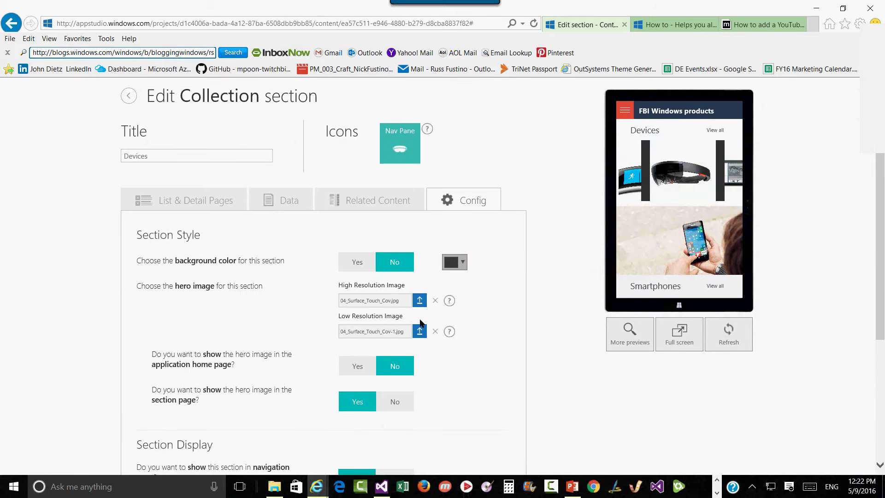
{"action": "scroll", "coordinate": [419, 319], "scroll_direction": "down", "scroll_amount": 1}
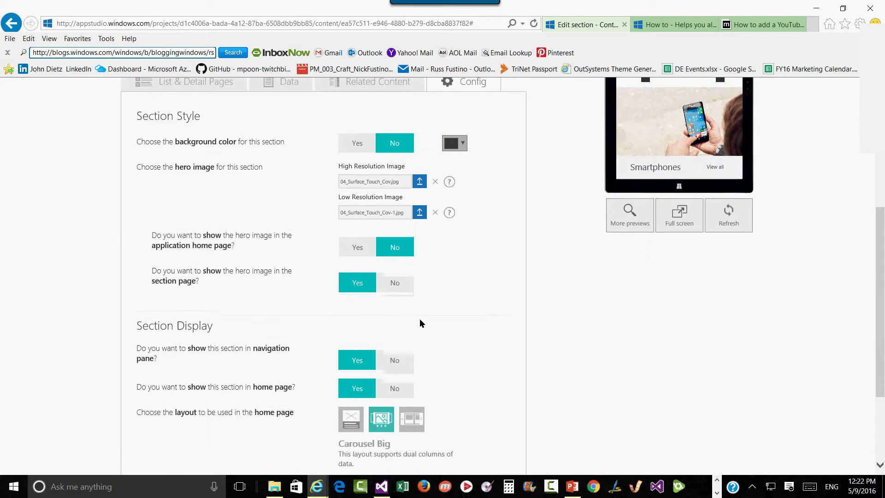
{"action": "scroll", "coordinate": [419, 318], "scroll_direction": "up", "scroll_amount": 3}
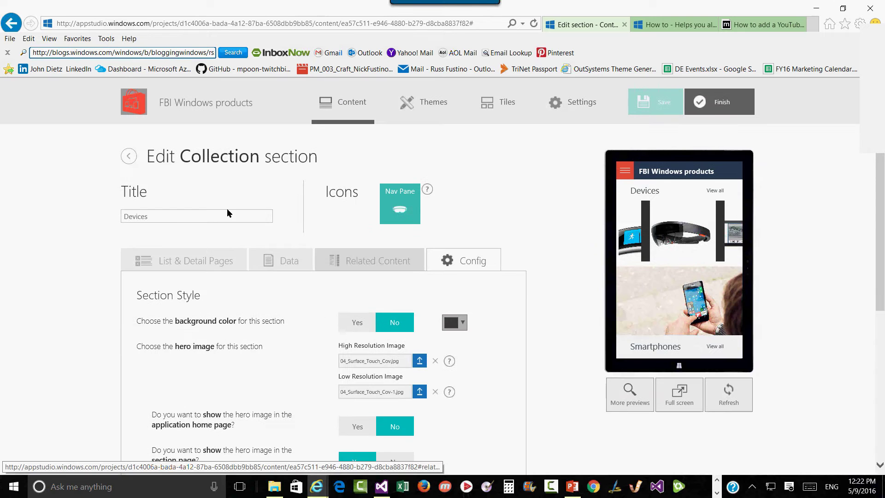
Examine the Devices section's related content relations, bindings and layouts, and return to its data columns
{"action": "left_click", "coordinate": [371, 260]}
{"action": "scroll", "coordinate": [214, 284], "scroll_direction": "down", "scroll_amount": 3}
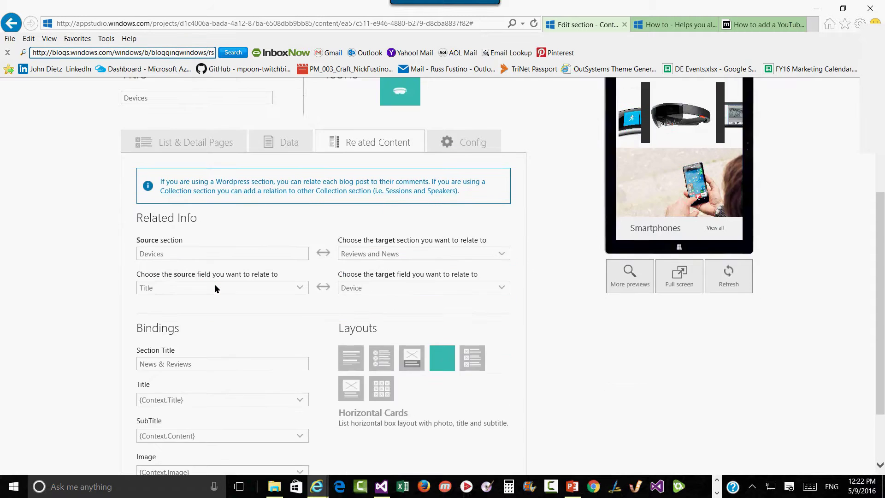
{"action": "scroll", "coordinate": [214, 284], "scroll_direction": "down", "scroll_amount": 1}
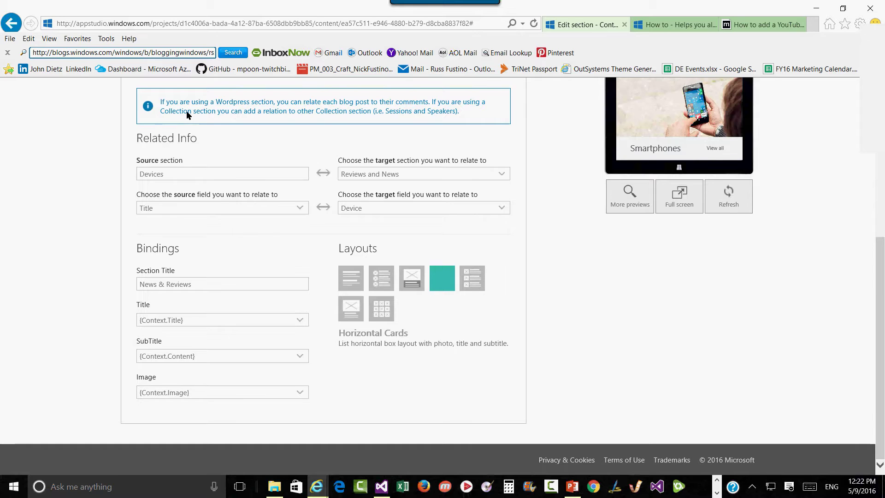
{"action": "scroll", "coordinate": [220, 107], "scroll_direction": "up", "scroll_amount": 1}
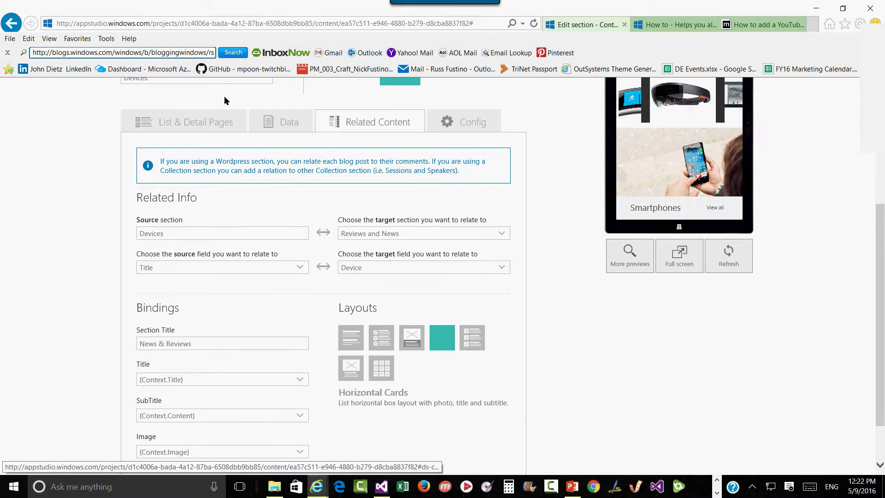
{"action": "left_click", "coordinate": [268, 124]}
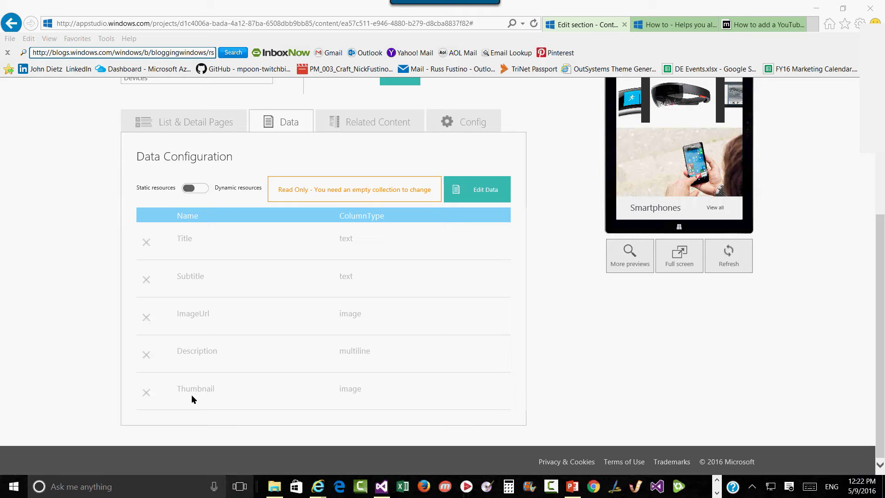
Switch to Windows AppStudio Collections and open the discography collection of the Ani DiFranco Tribute project
{"action": "key", "text": "super+Tab"}
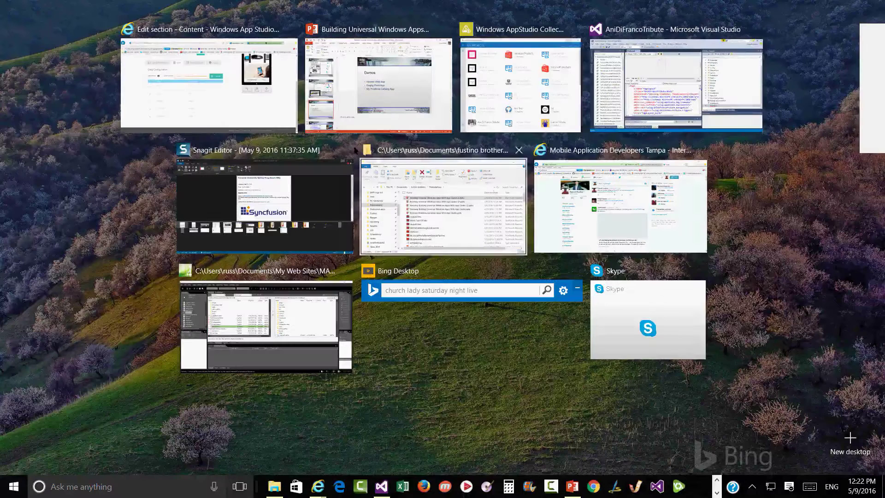
{"action": "key", "text": "Return"}
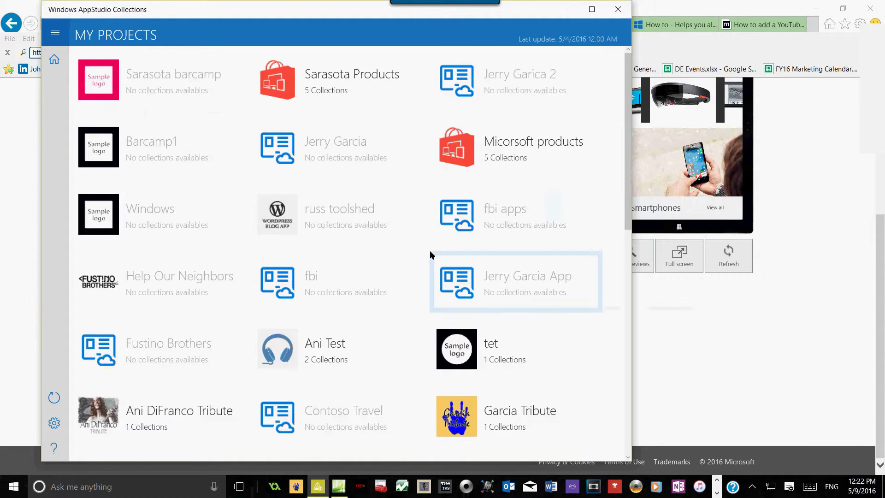
{"action": "scroll", "coordinate": [421, 252], "scroll_direction": "down", "scroll_amount": 1}
{"action": "key", "text": "Down"}
{"action": "key", "text": "Left"}
{"action": "key", "text": "Left"}
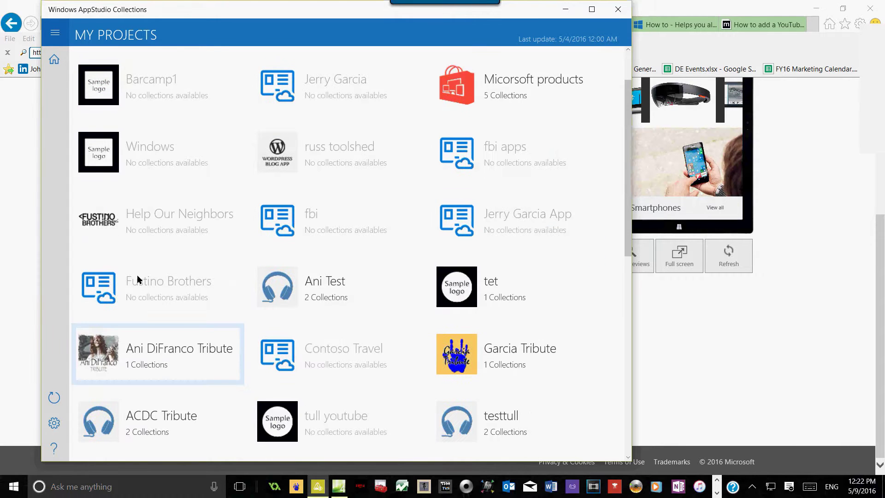
{"action": "key", "text": "Return"}
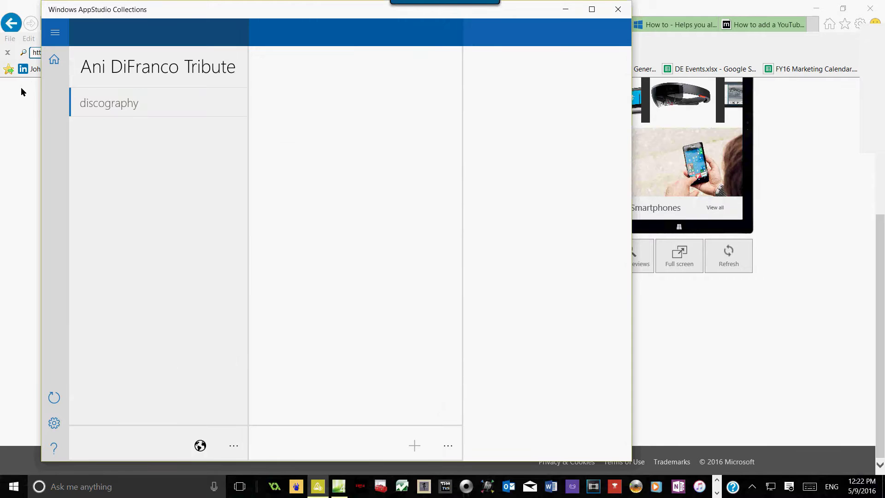
{"action": "left_click", "coordinate": [90, 90]}
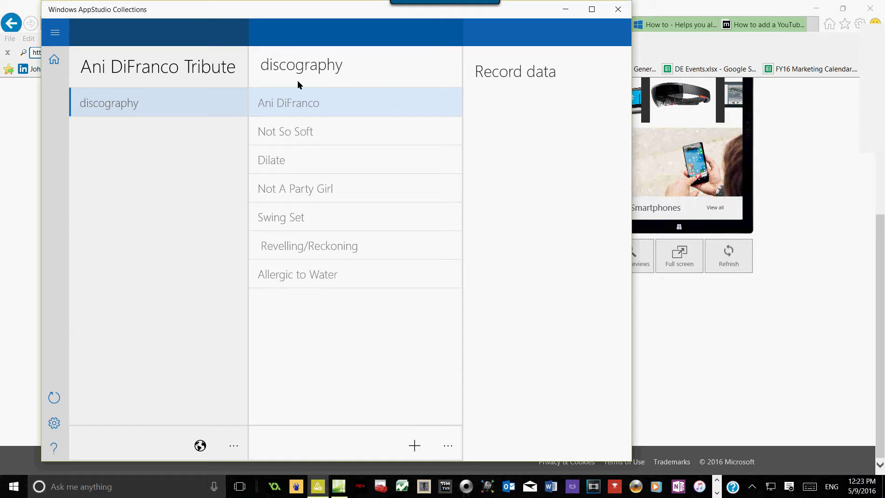
Open the "Not So Soft" record and examine its title, image, track list and year fields
{"action": "left_click", "coordinate": [290, 121]}
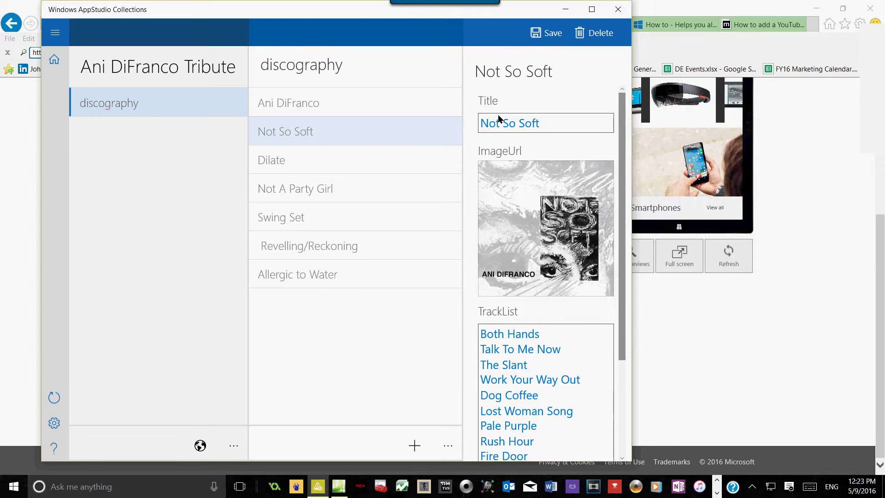
{"action": "scroll", "coordinate": [499, 114], "scroll_direction": "down", "scroll_amount": 2}
{"action": "scroll", "coordinate": [505, 150], "scroll_direction": "down", "scroll_amount": 4}
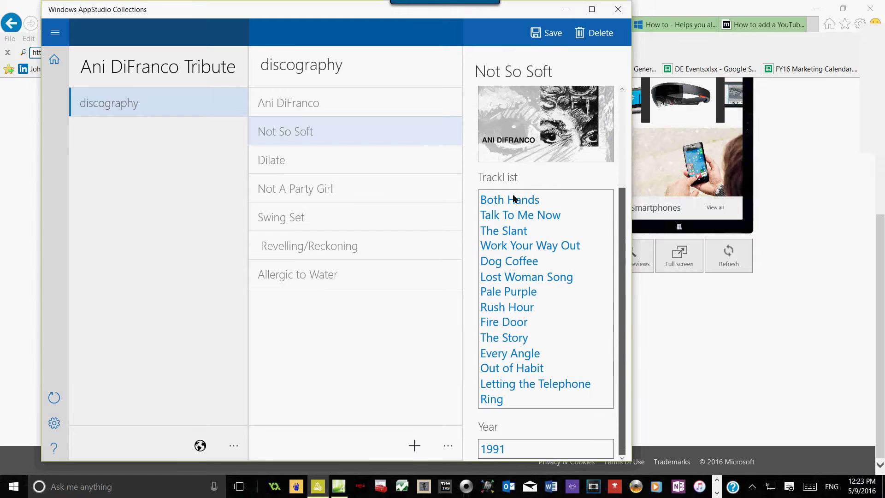
{"action": "scroll", "coordinate": [513, 198], "scroll_direction": "up", "scroll_amount": 6}
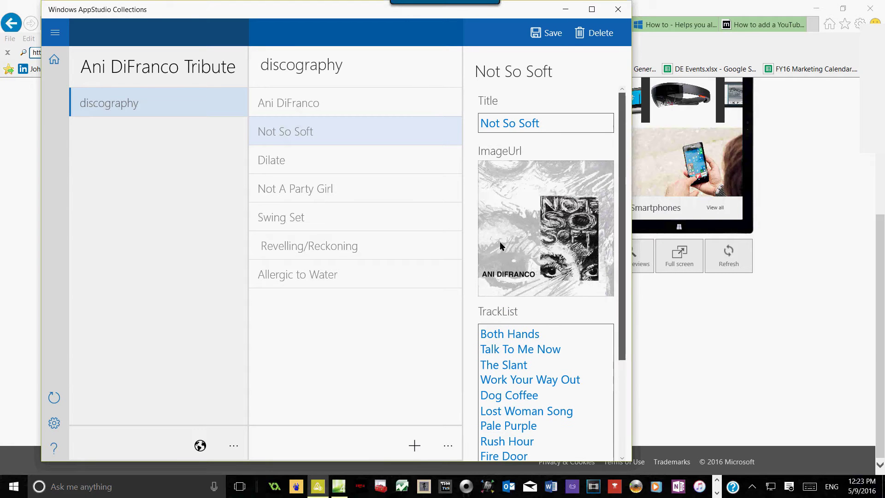
{"action": "scroll", "coordinate": [500, 239], "scroll_direction": "down", "scroll_amount": 2}
{"action": "scroll", "coordinate": [501, 284], "scroll_direction": "down", "scroll_amount": 3}
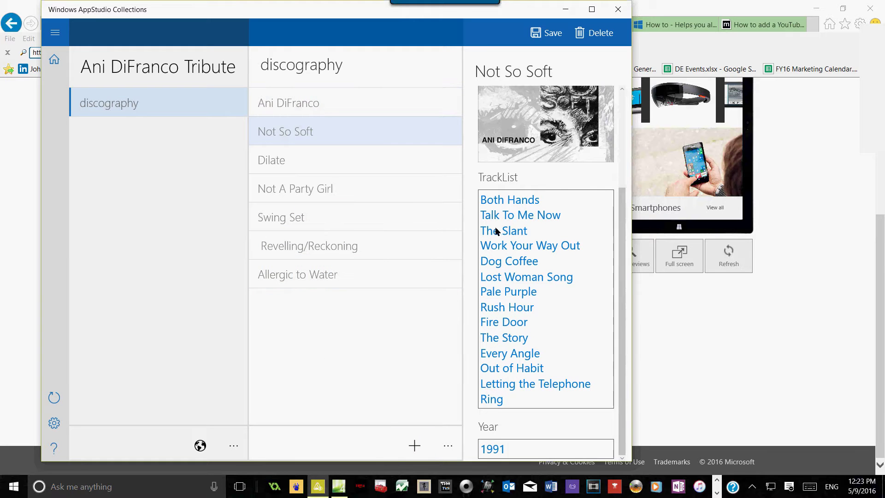
{"action": "scroll", "coordinate": [492, 109], "scroll_direction": "up", "scroll_amount": 4}
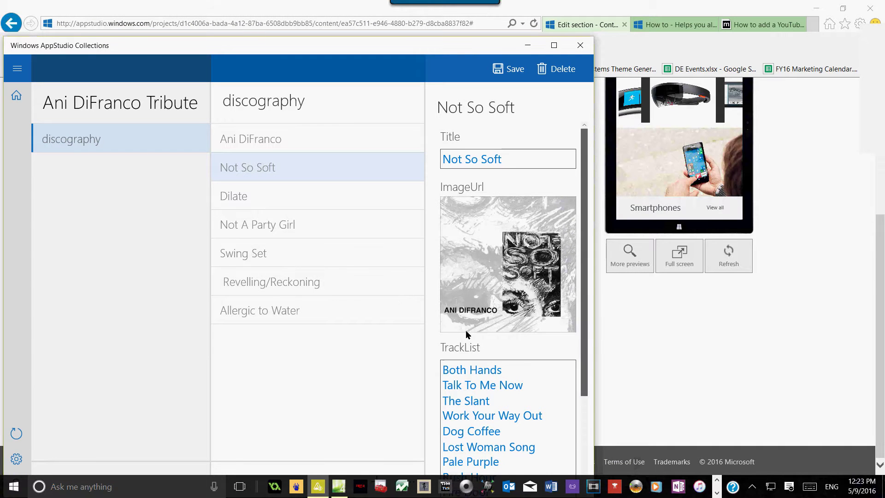
{"action": "scroll", "coordinate": [466, 350], "scroll_direction": "down", "scroll_amount": 3}
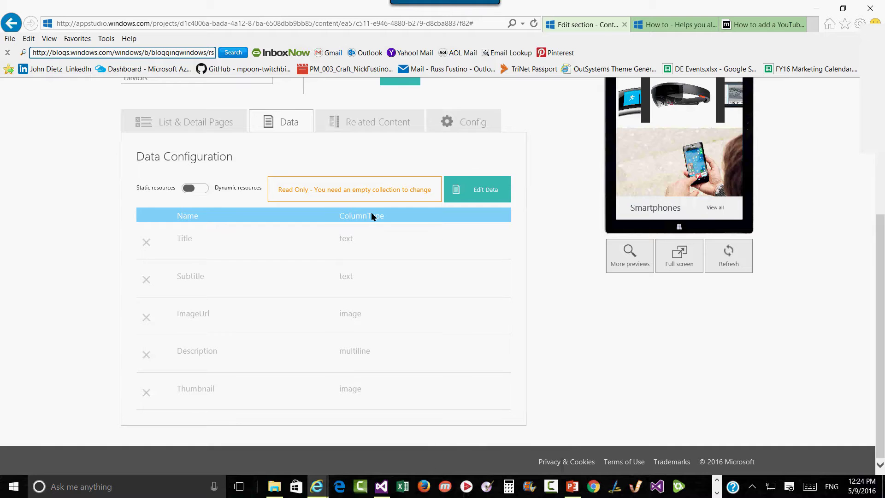
Return to the Devices section in the browser and open its collection data to examine the product records
{"action": "scroll", "coordinate": [372, 217], "scroll_direction": "up", "scroll_amount": 1}
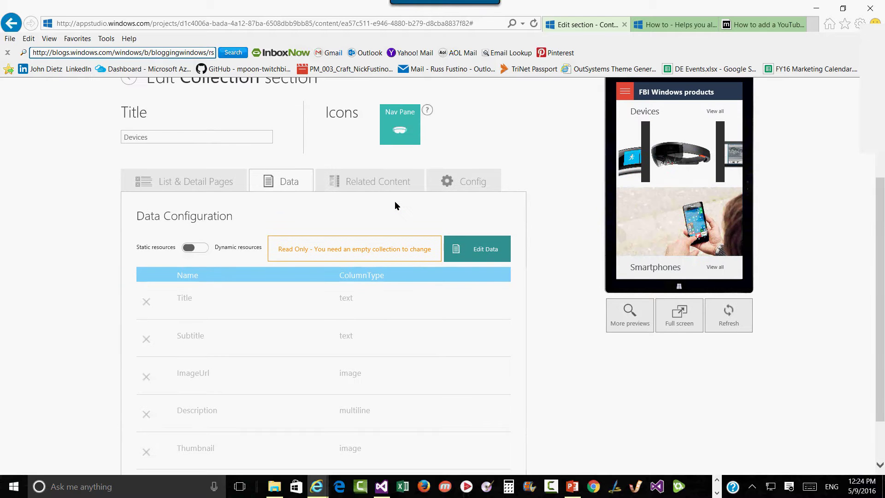
{"action": "scroll", "coordinate": [394, 203], "scroll_direction": "up", "scroll_amount": 3}
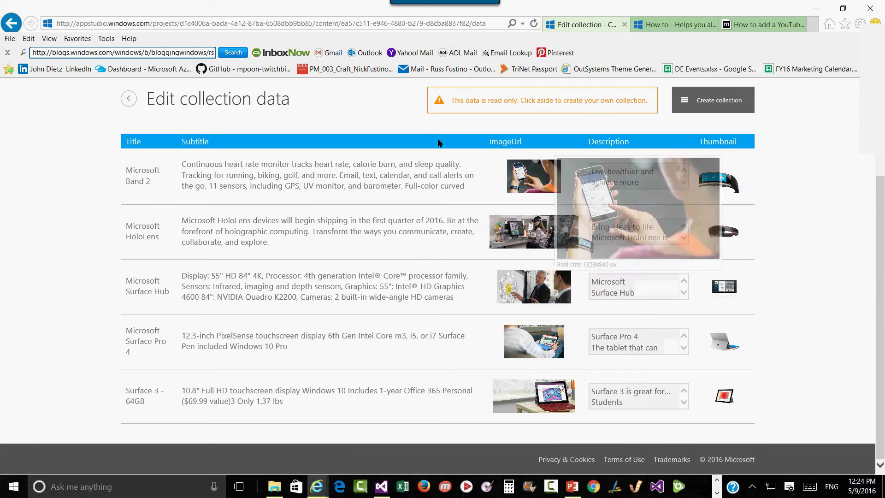
{"action": "scroll", "coordinate": [672, 223], "scroll_direction": "up", "scroll_amount": 3}
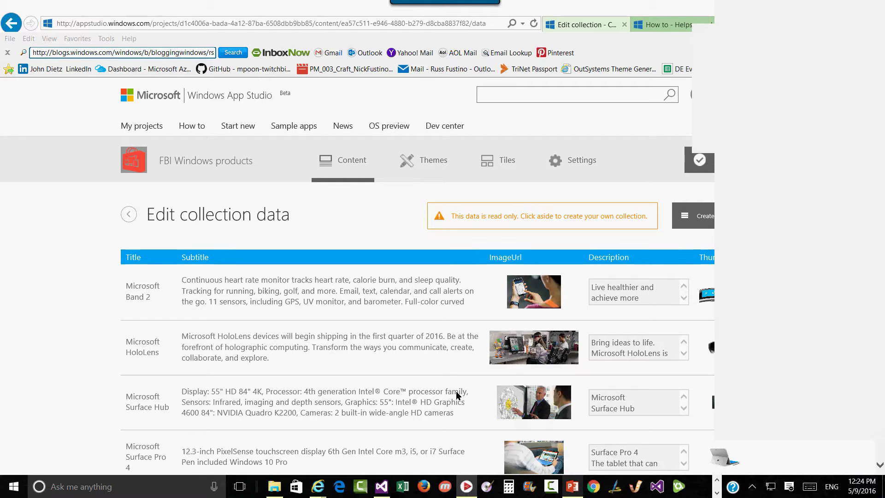
Switch to the PowerPoint presentation and start the slide show from slide 15, "OK, So Where Do I Start?"
{"action": "mouse_move", "coordinate": [572, 486]}
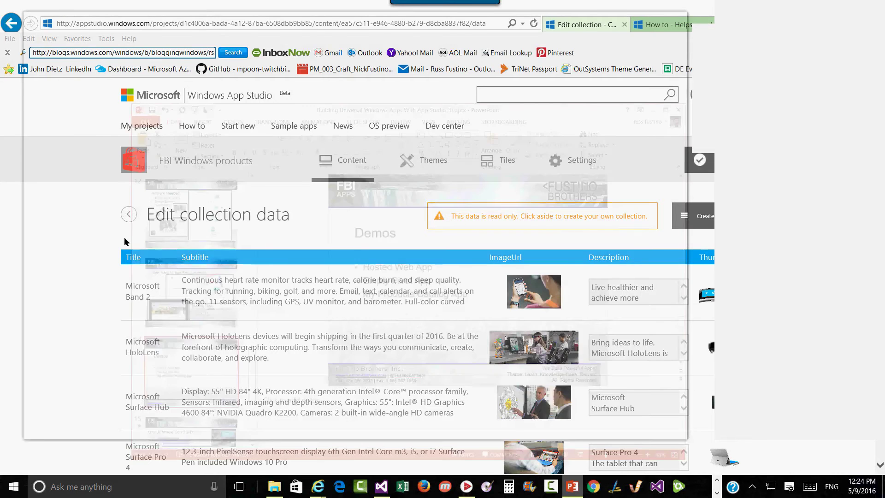
{"action": "left_click", "coordinate": [576, 426]}
{"action": "key", "text": "Down"}
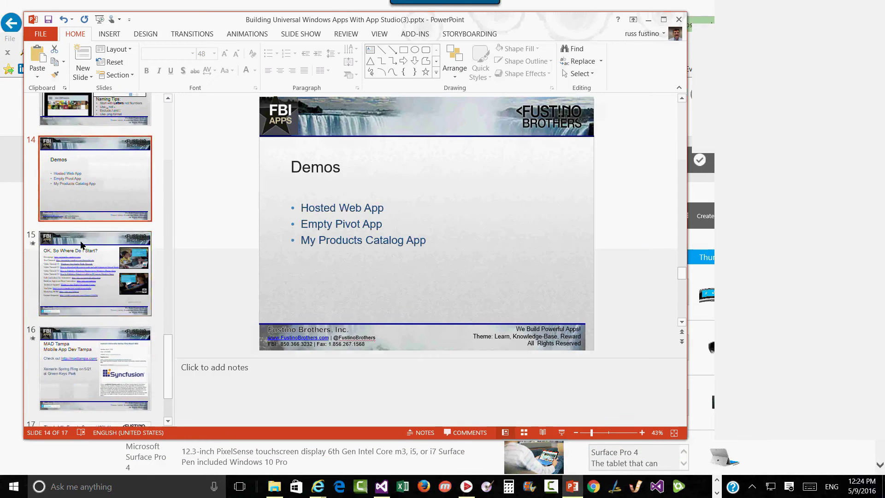
{"action": "key", "text": "shift+F5"}
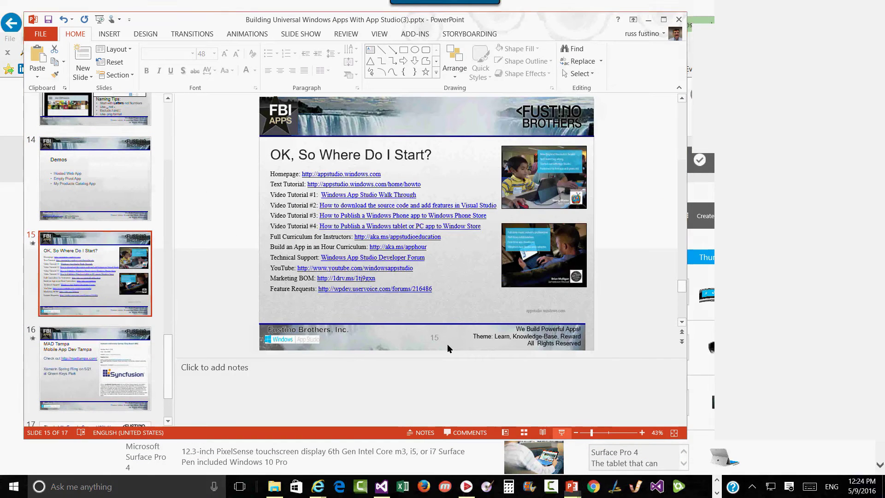